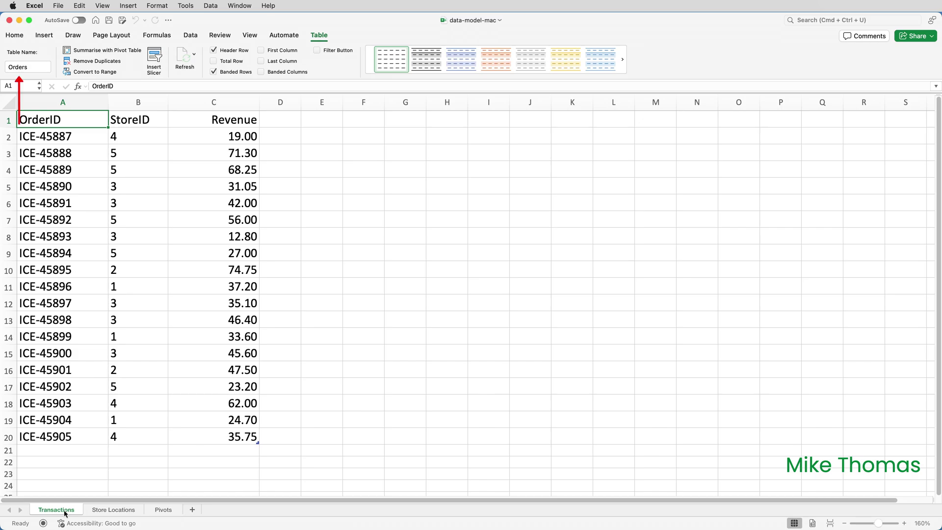
Review the Store Locations, Pivots and Transactions sheets of the data-model-mac workbook.
{"action": "left_click", "coordinate": [98, 510]}
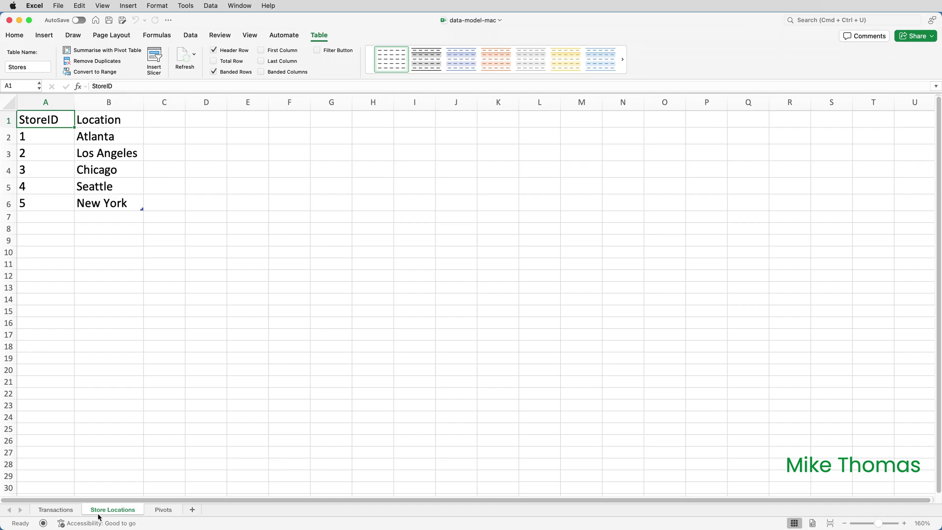
{"action": "left_click", "coordinate": [161, 510]}
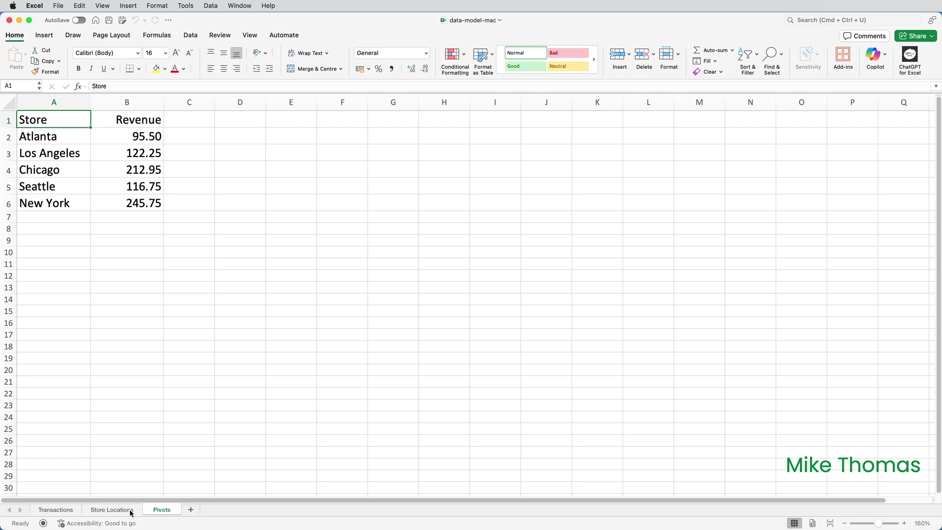
{"action": "left_click", "coordinate": [112, 511]}
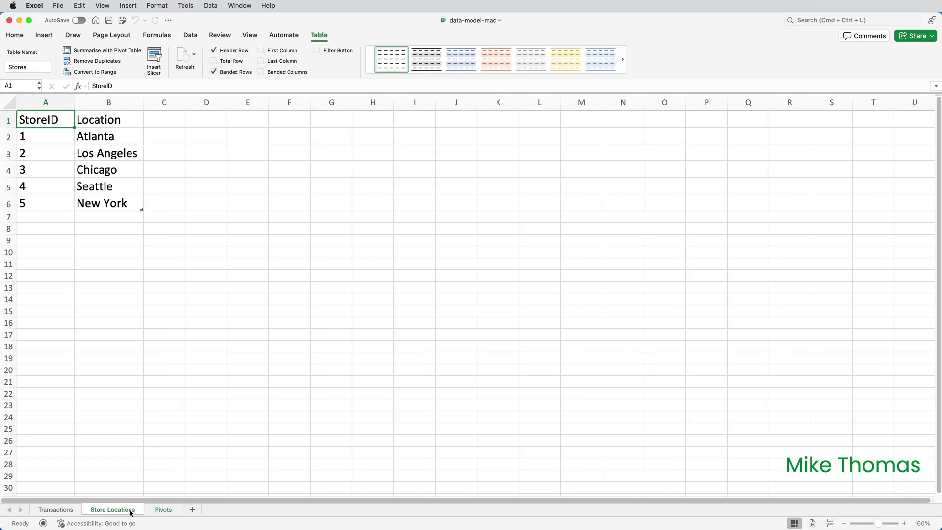
{"action": "left_click", "coordinate": [69, 511]}
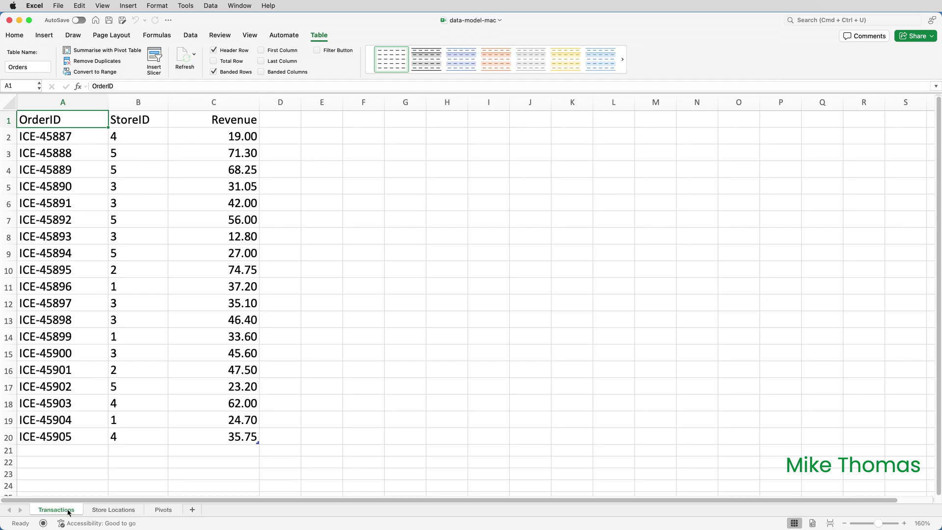
{"action": "left_click", "coordinate": [100, 513]}
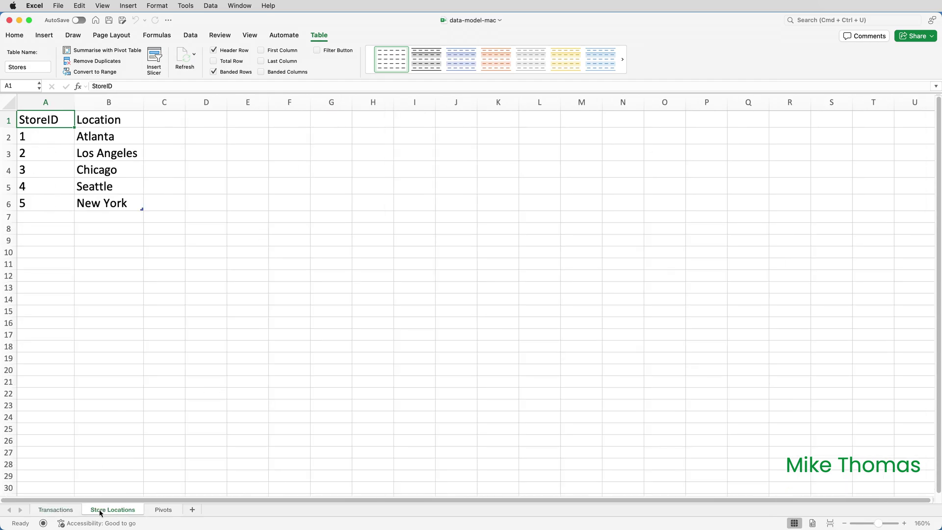
{"action": "left_click", "coordinate": [157, 510]}
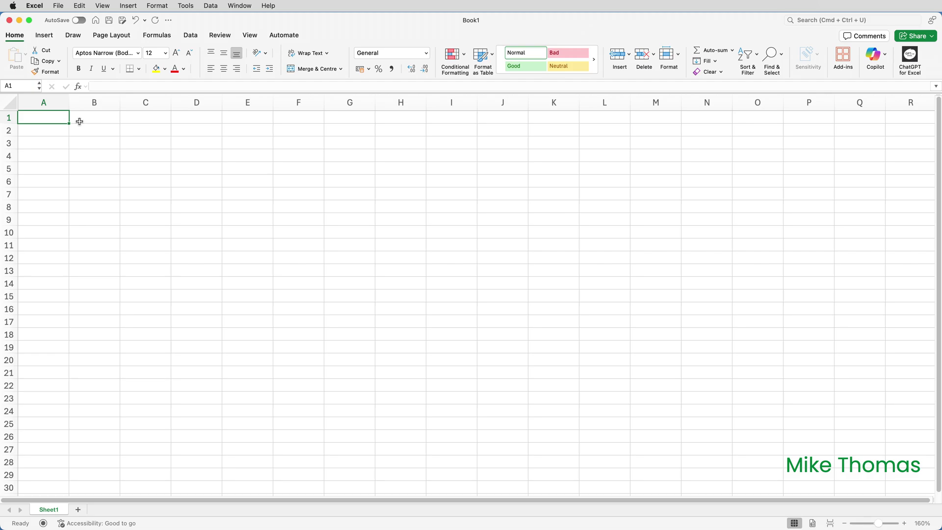
Connect Power Query to data-model-mac.xlsx on the iCloud Desktop to list its five tables.
{"action": "left_click", "coordinate": [189, 35]}
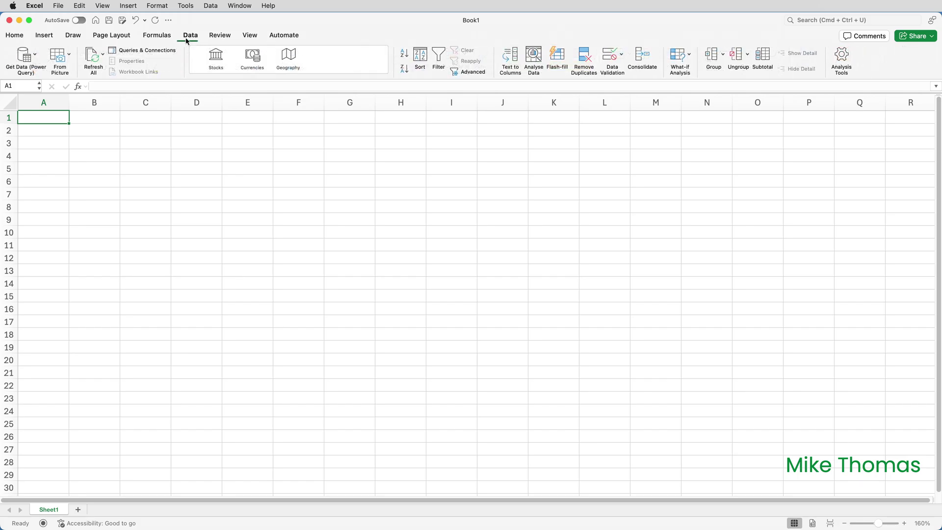
{"action": "left_click", "coordinate": [23, 56]}
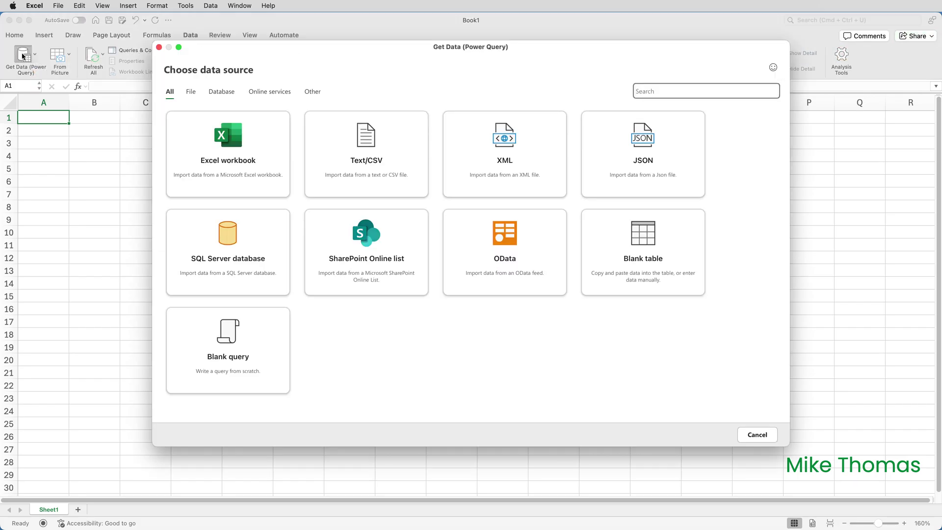
{"action": "left_click", "coordinate": [239, 151]}
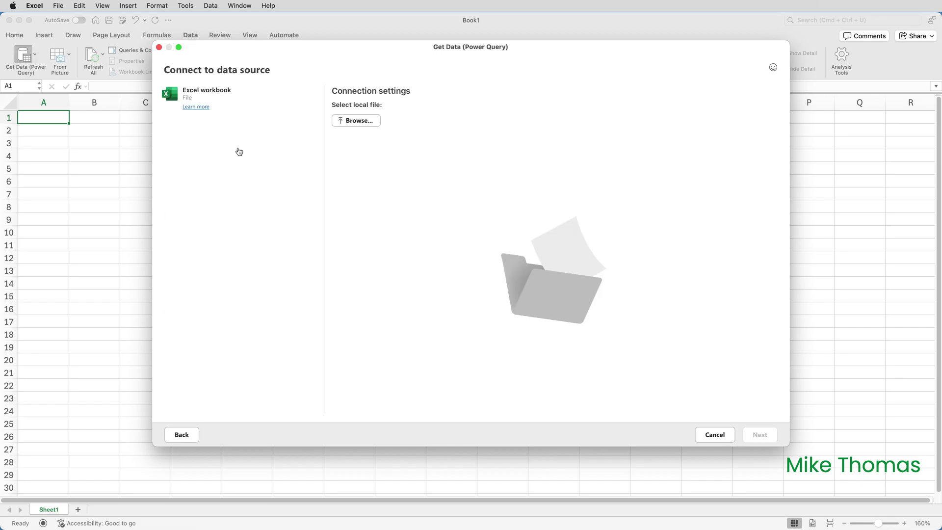
{"action": "left_click", "coordinate": [365, 124]}
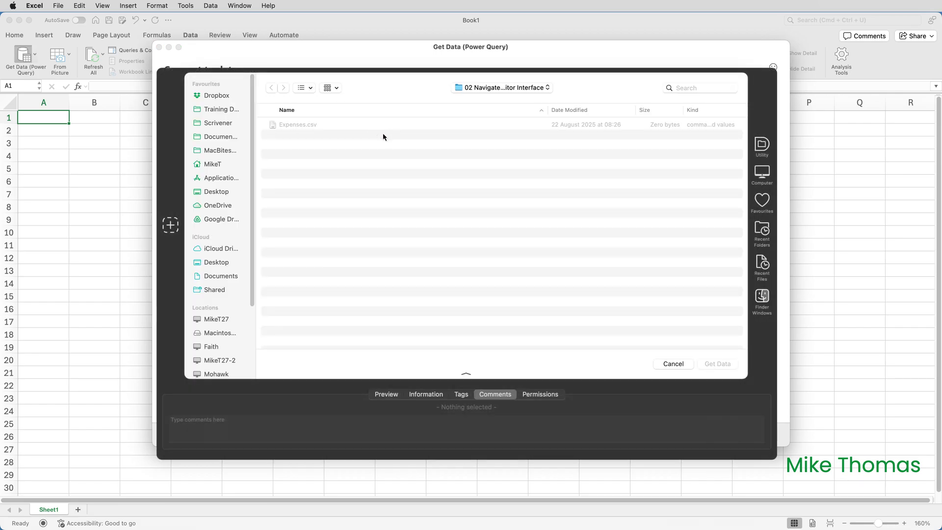
{"action": "left_click", "coordinate": [222, 267]}
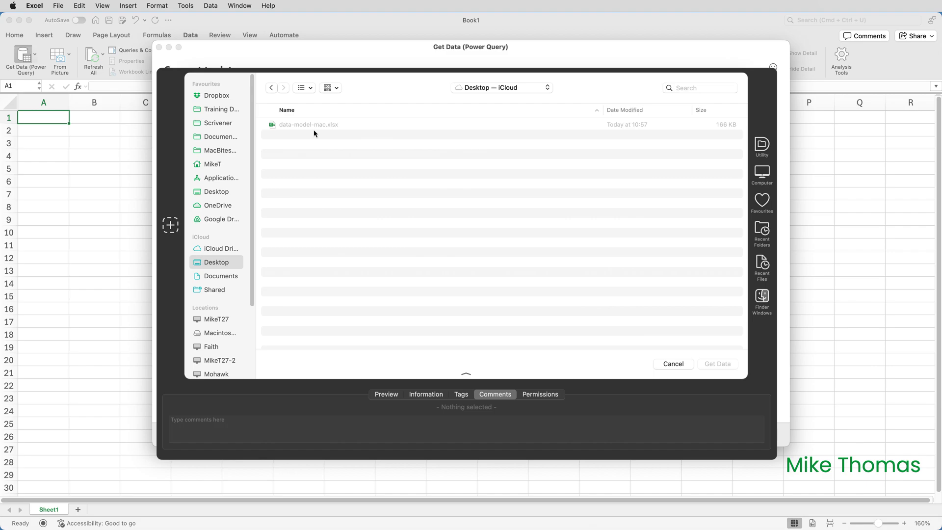
{"action": "left_click", "coordinate": [317, 126]}
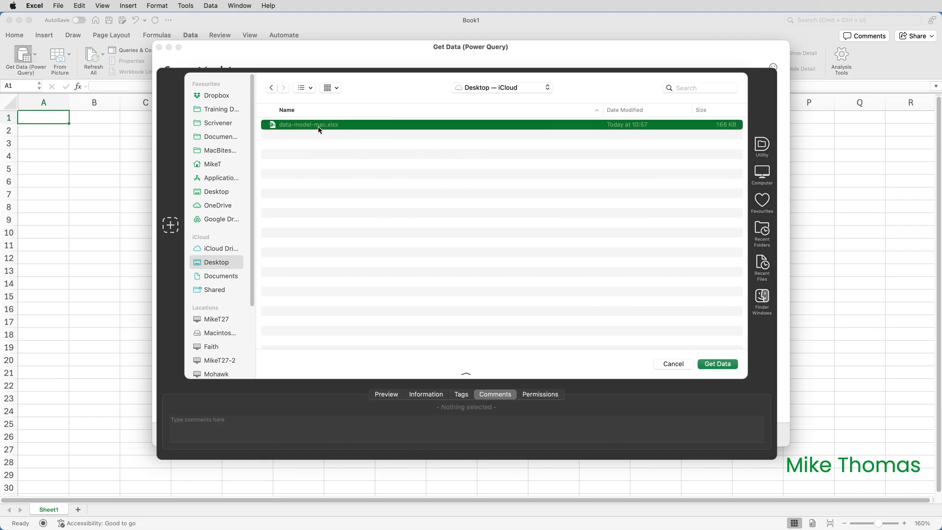
{"action": "left_click", "coordinate": [726, 365]}
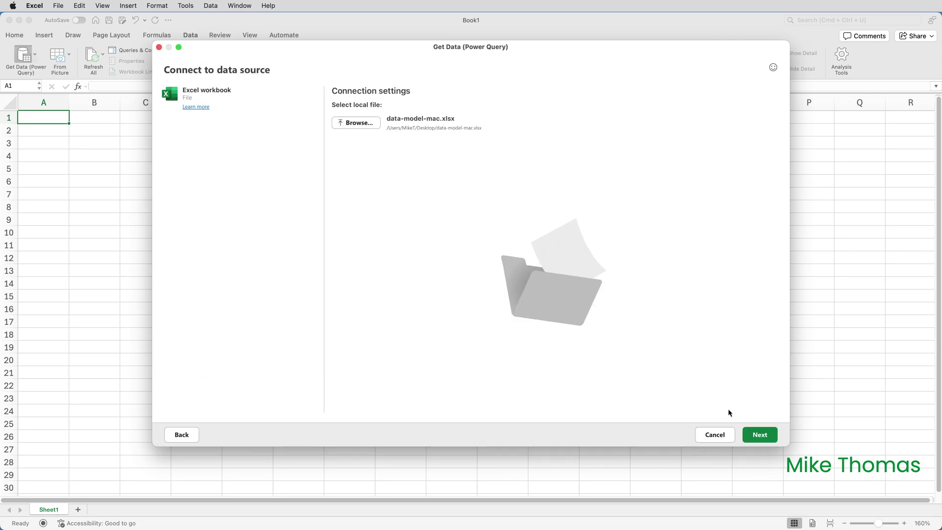
{"action": "left_click", "coordinate": [755, 435]}
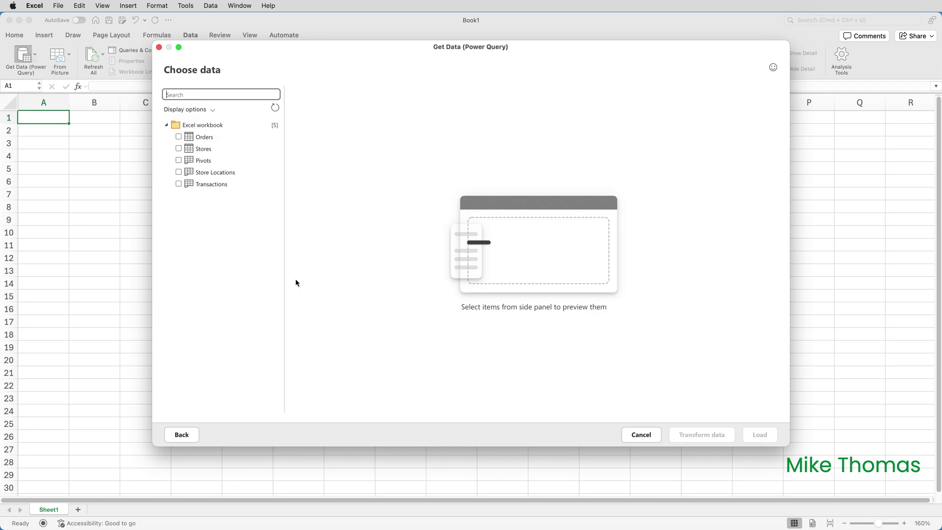
Select the Orders and Stores tables and load them into the Power Query Editor.
{"action": "left_click", "coordinate": [178, 137]}
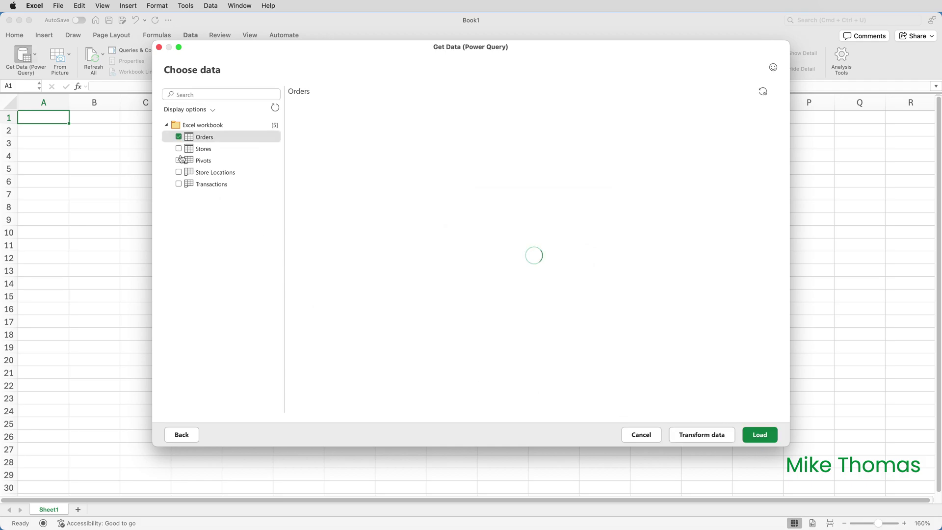
{"action": "left_click", "coordinate": [178, 148]}
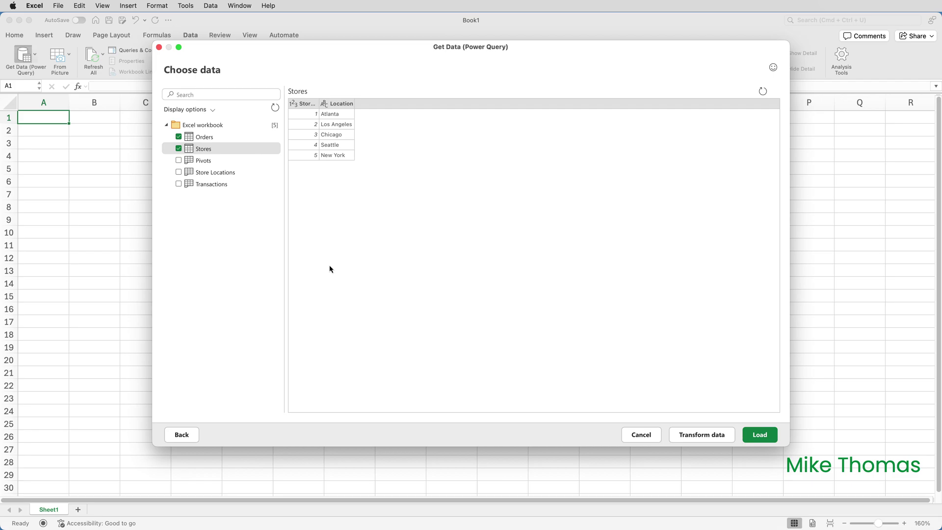
{"action": "left_click", "coordinate": [714, 440]}
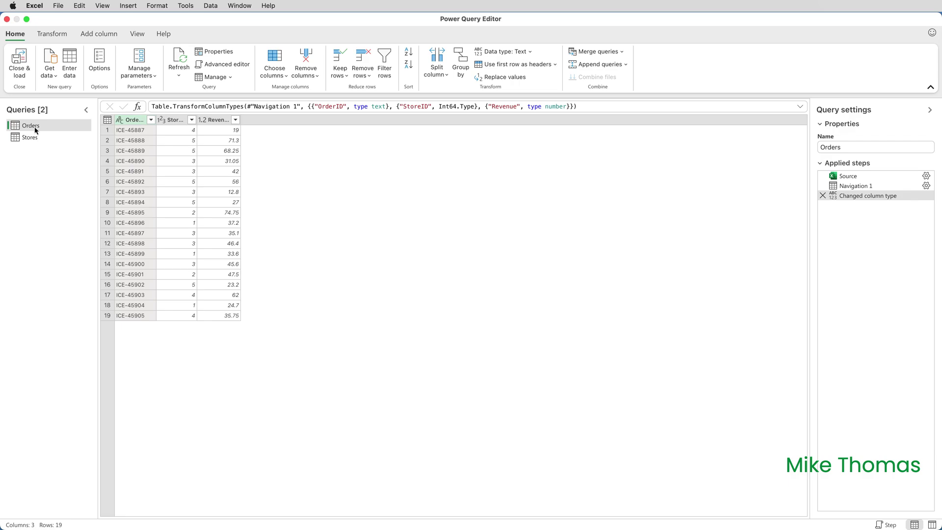
{"action": "left_click", "coordinate": [34, 138]}
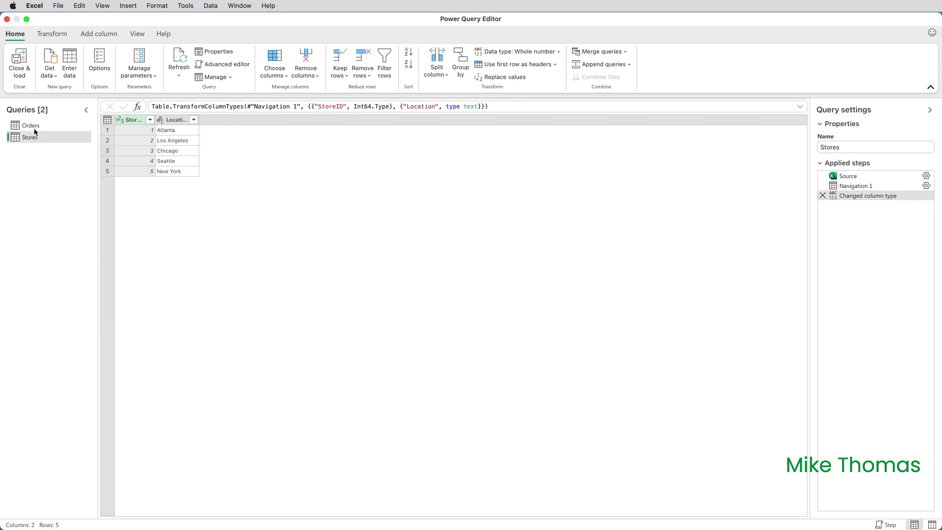
{"action": "left_click", "coordinate": [35, 128]}
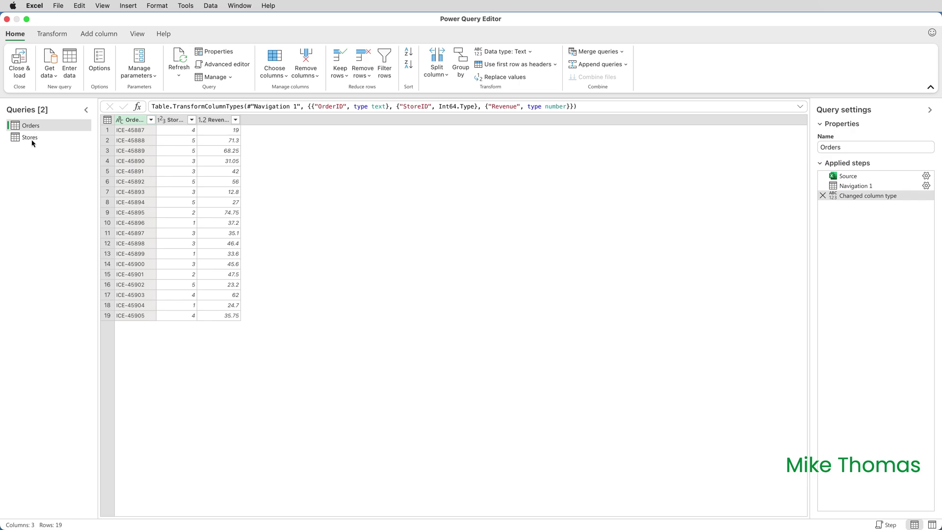
{"action": "left_click", "coordinate": [32, 142]}
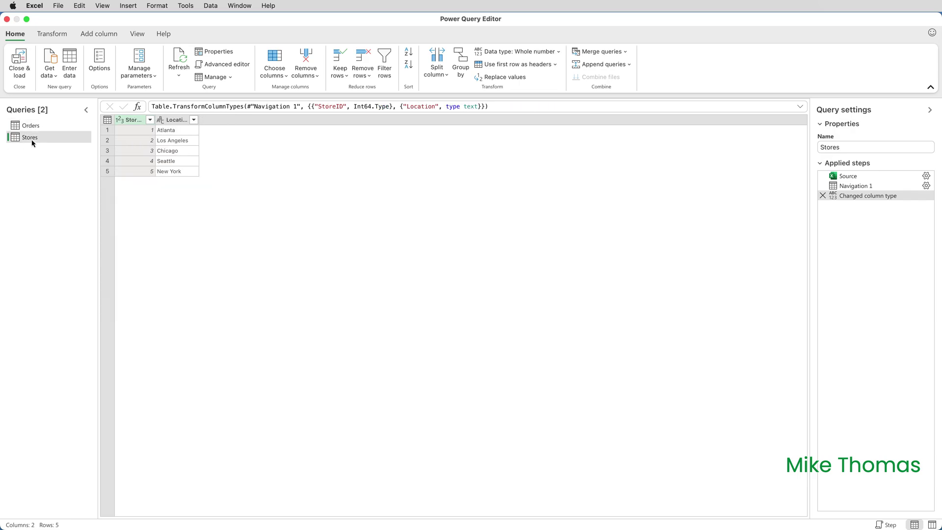
{"action": "left_click", "coordinate": [35, 129]}
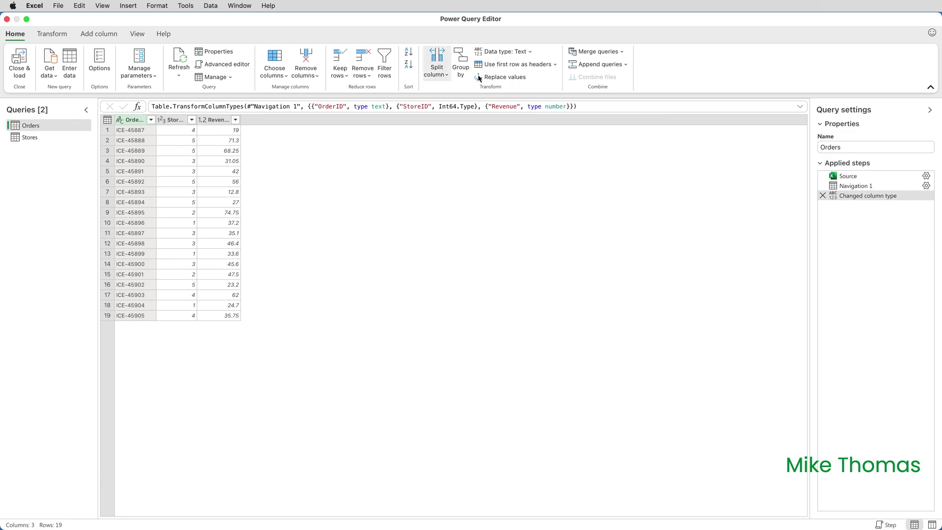
Merge Orders with Stores as a new query, left outer join on both StoreID columns.
{"action": "left_click", "coordinate": [620, 55]}
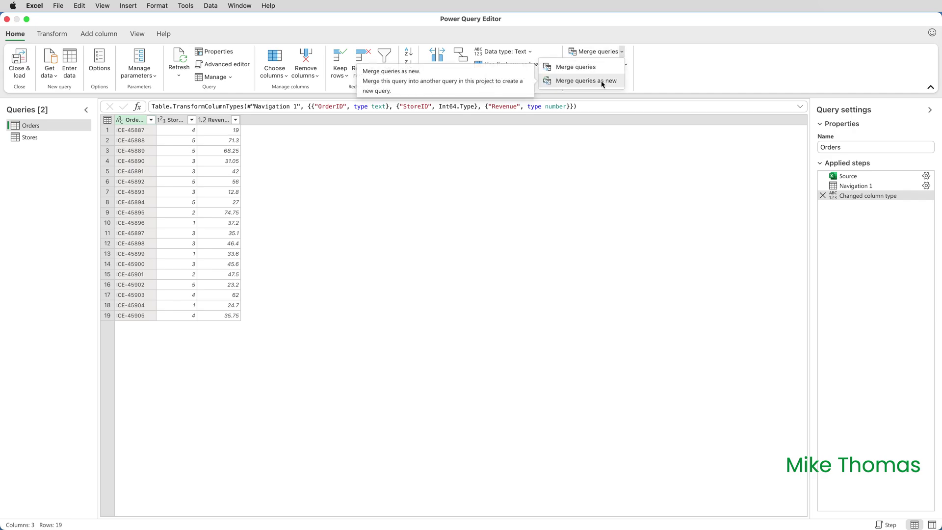
{"action": "left_click", "coordinate": [602, 82]}
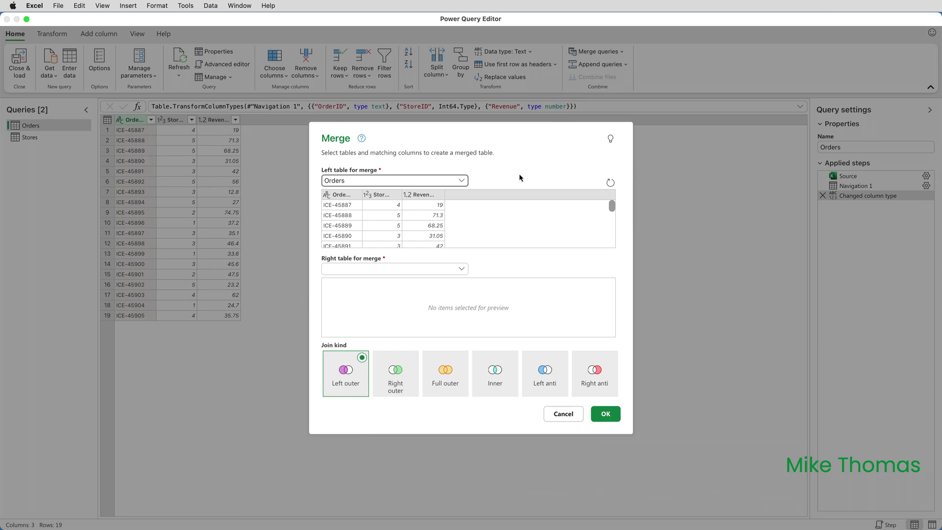
{"action": "left_click", "coordinate": [461, 269]}
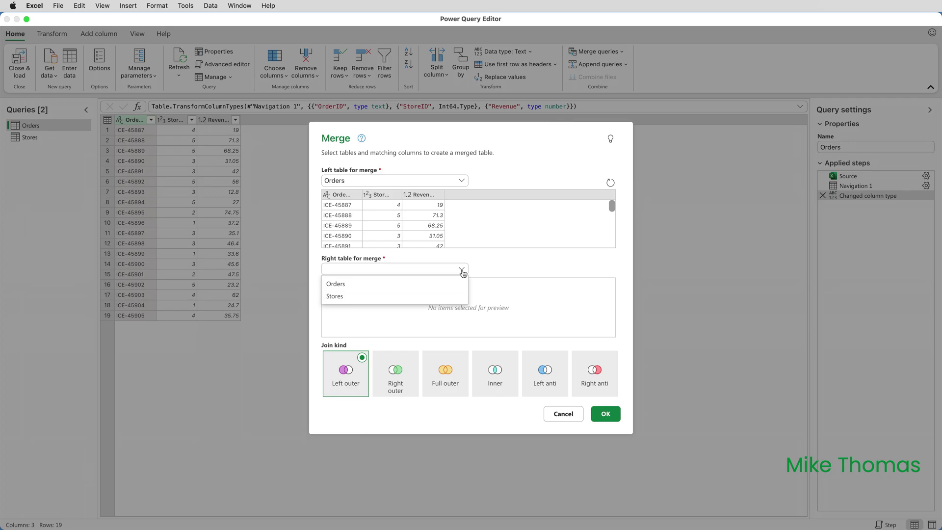
{"action": "left_click", "coordinate": [352, 297]}
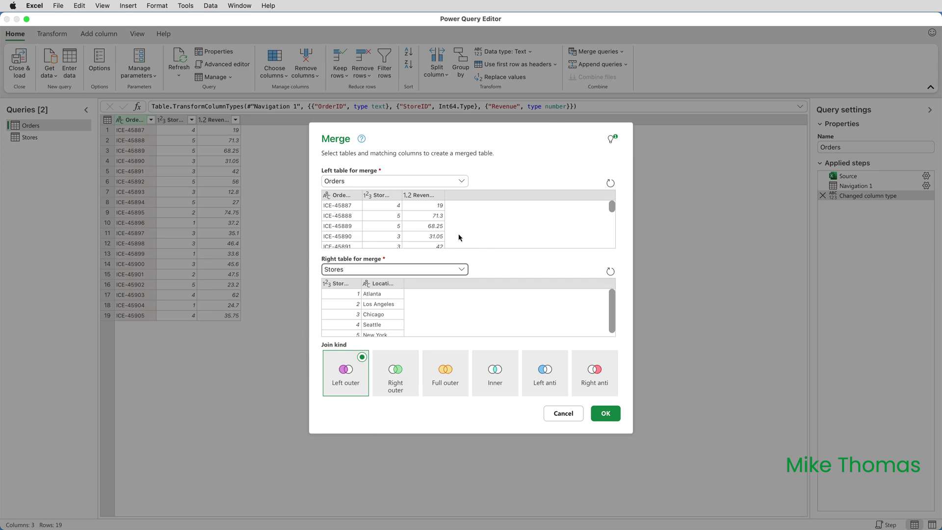
{"action": "left_click", "coordinate": [381, 196]}
{"action": "left_click", "coordinate": [382, 195]}
{"action": "left_click", "coordinate": [347, 283]}
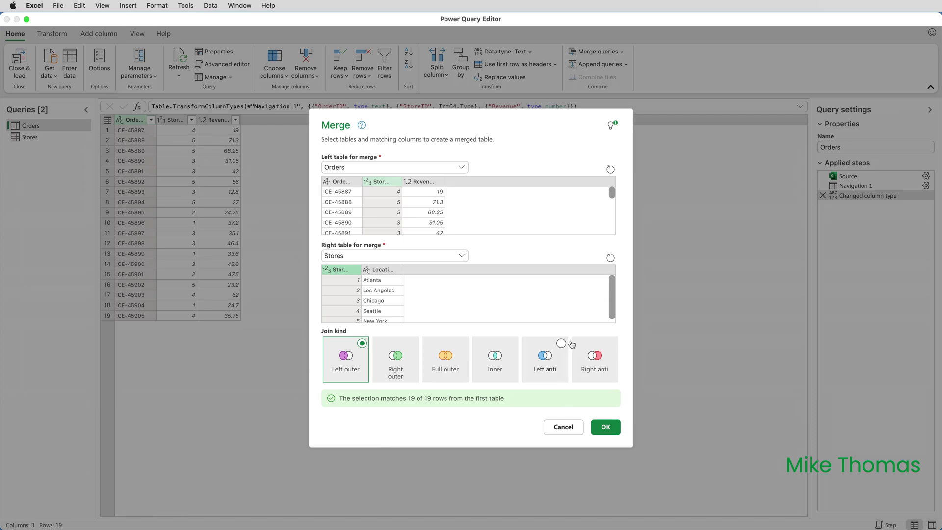
{"action": "left_click", "coordinate": [606, 430]}
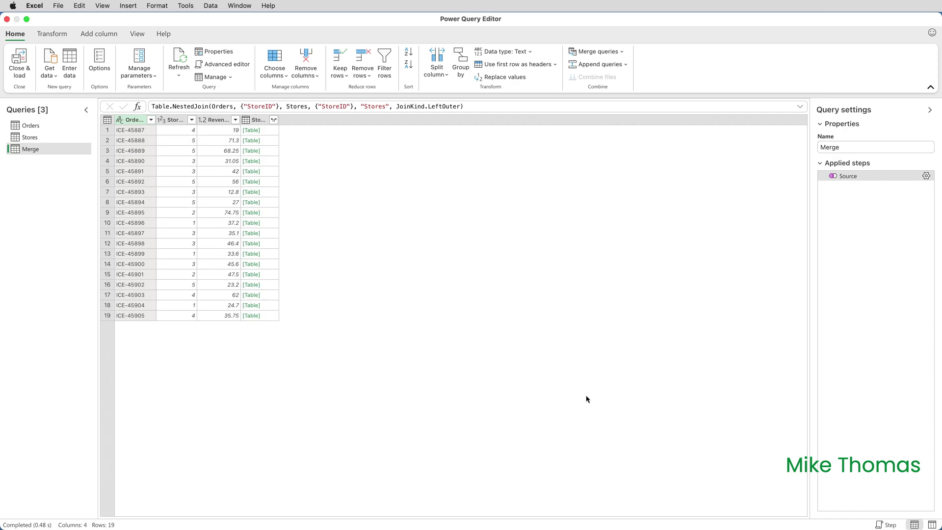
{"action": "right_click", "coordinate": [30, 154]}
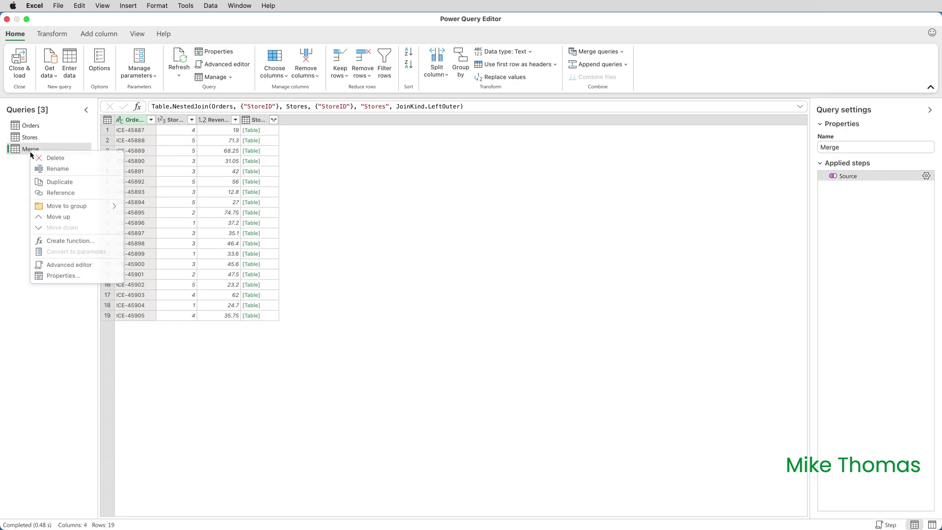
{"action": "left_click", "coordinate": [56, 170]}
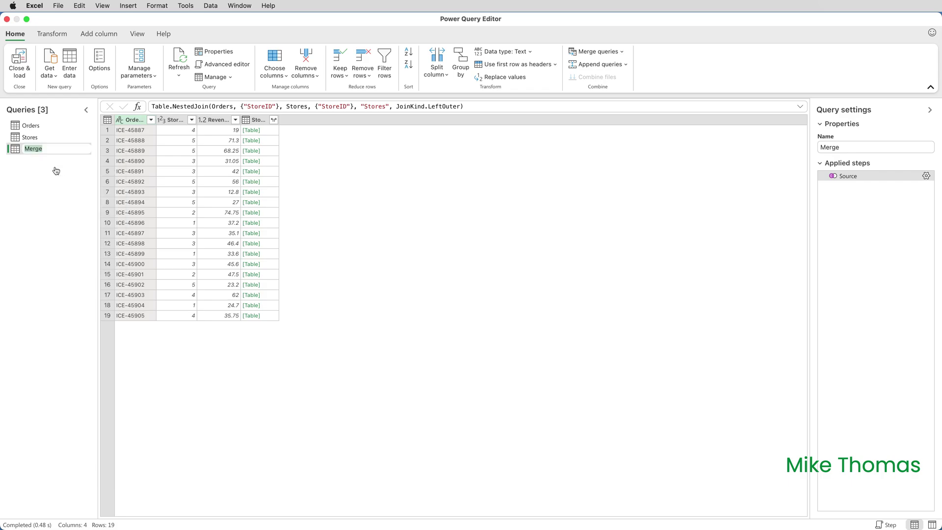
{"action": "key", "text": "Return"}
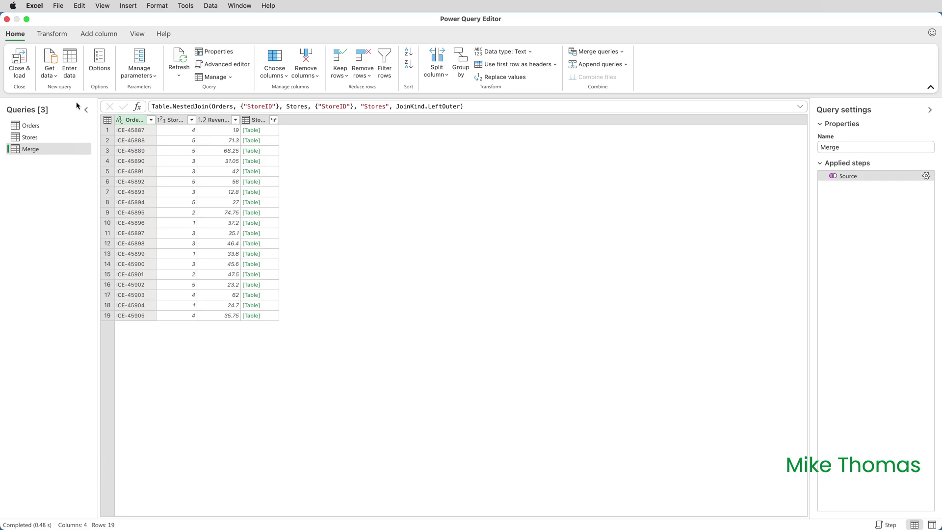
Expand the Stores column to include only Location, leaving StoreID unchecked.
{"action": "left_click_drag", "start_coordinate": [277, 120], "coordinate": [301, 120]}
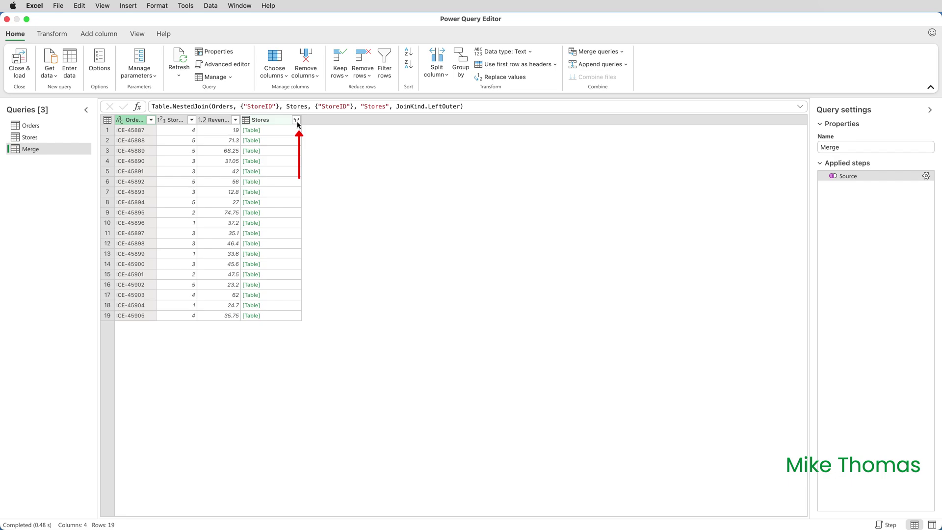
{"action": "left_click", "coordinate": [296, 120]}
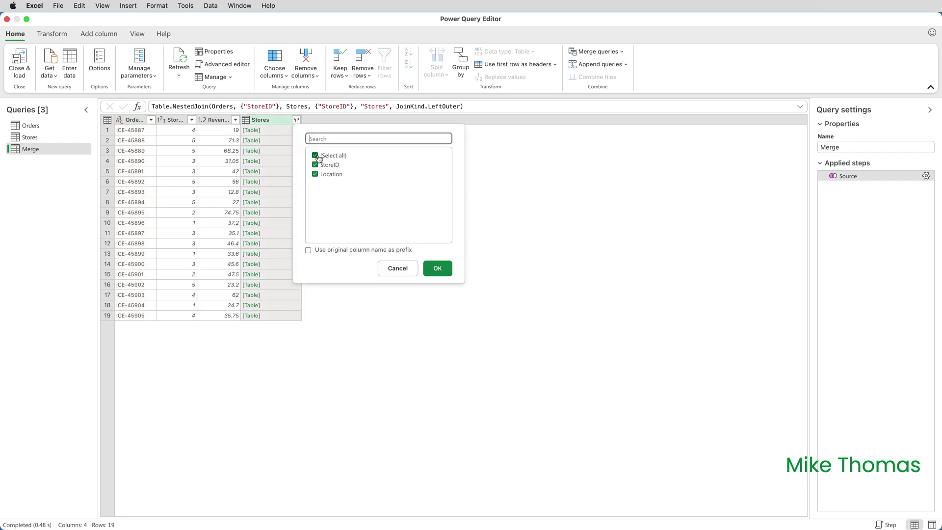
{"action": "left_click", "coordinate": [316, 165]}
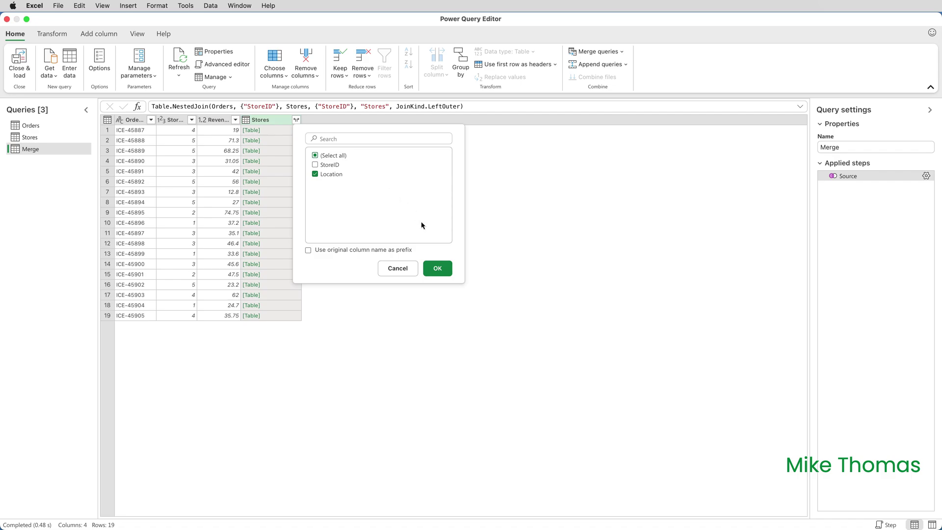
{"action": "left_click", "coordinate": [438, 270]}
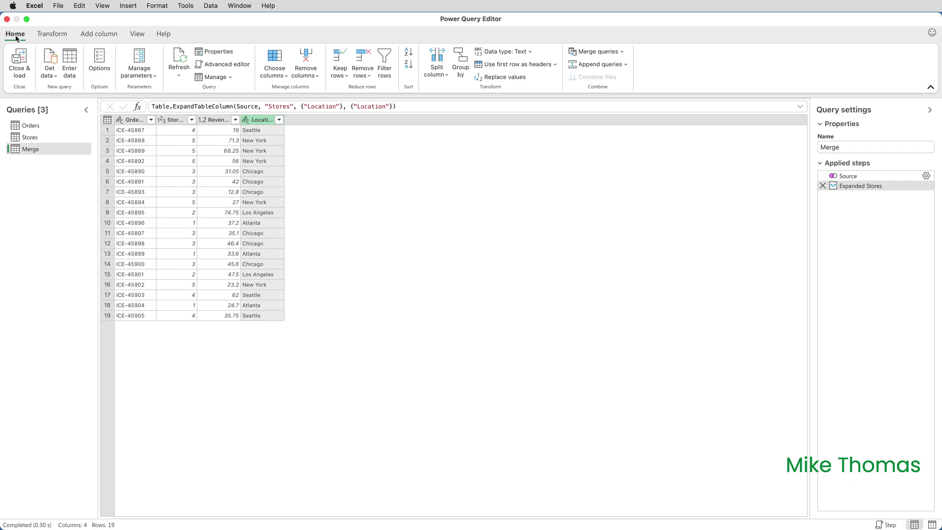
Close & Load the Merge query, then check the Stores, Orders and Sheet1 tabs.
{"action": "left_click", "coordinate": [20, 64]}
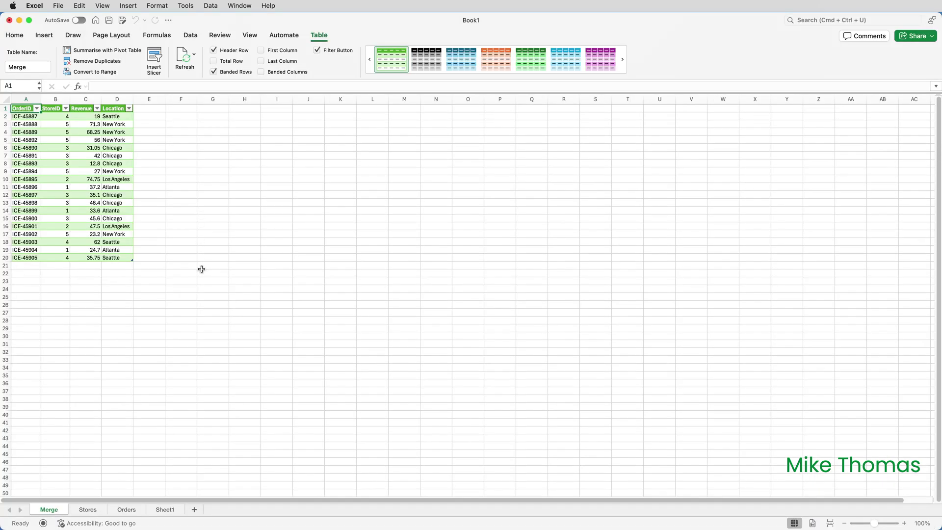
{"action": "left_click", "coordinate": [96, 512]}
{"action": "left_click", "coordinate": [125, 512]}
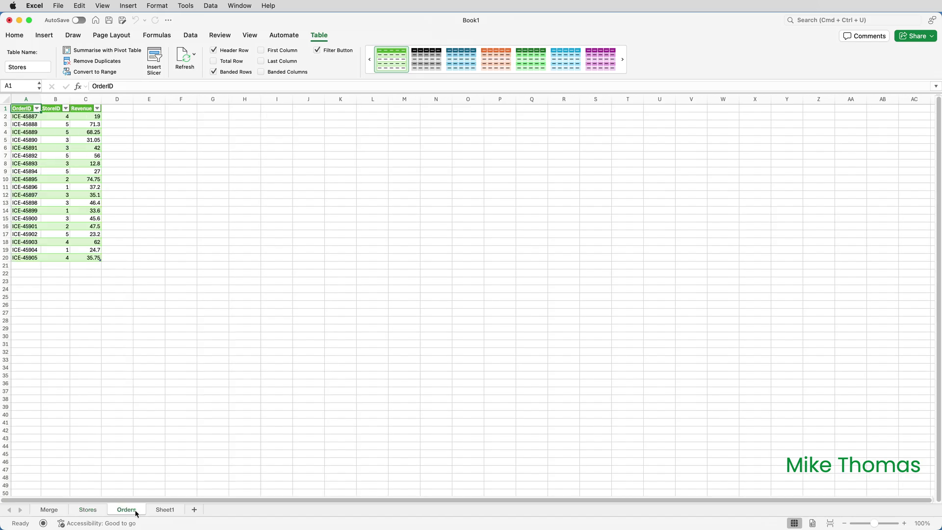
{"action": "left_click", "coordinate": [161, 512]}
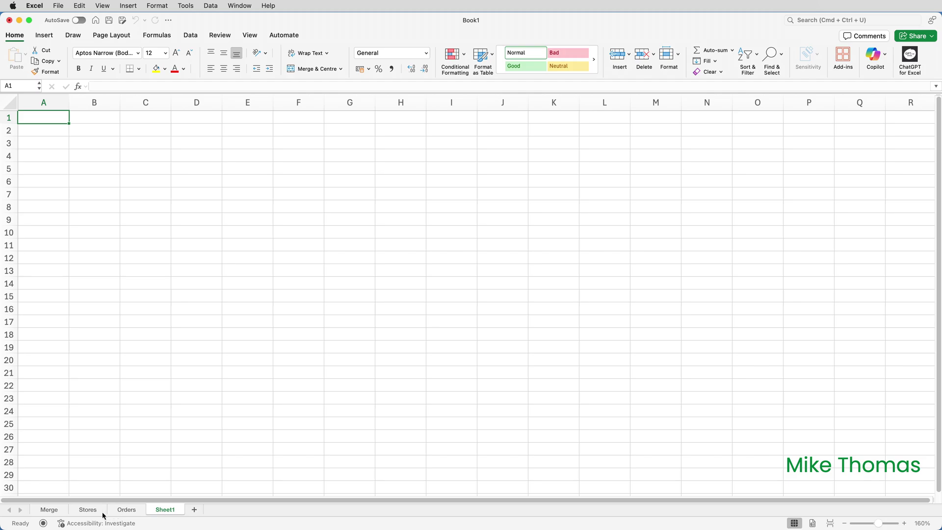
{"action": "left_click", "coordinate": [59, 512]}
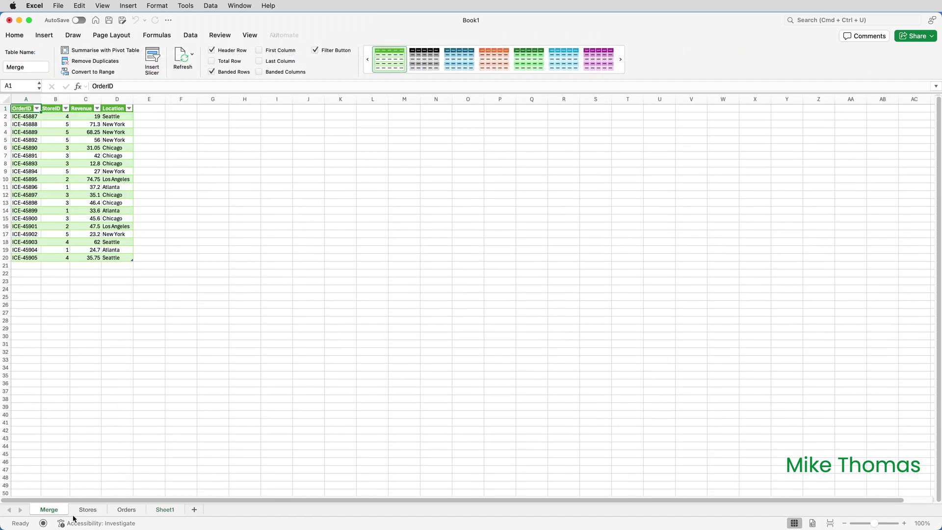
Delete the Stores, Orders and Sheet1 sheets together, leaving only the Merge sheet.
{"action": "left_click", "coordinate": [88, 512]}
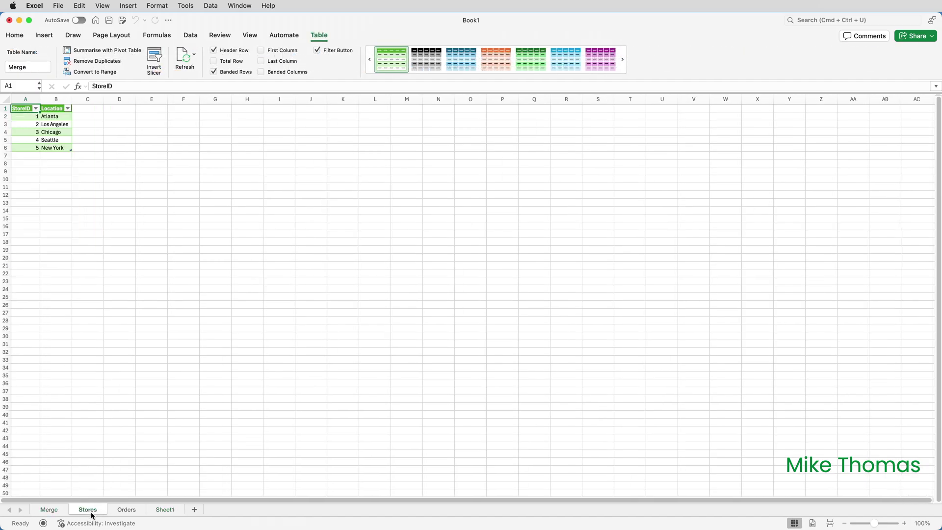
{"action": "left_click", "coordinate": [127, 510], "text": "shift"}
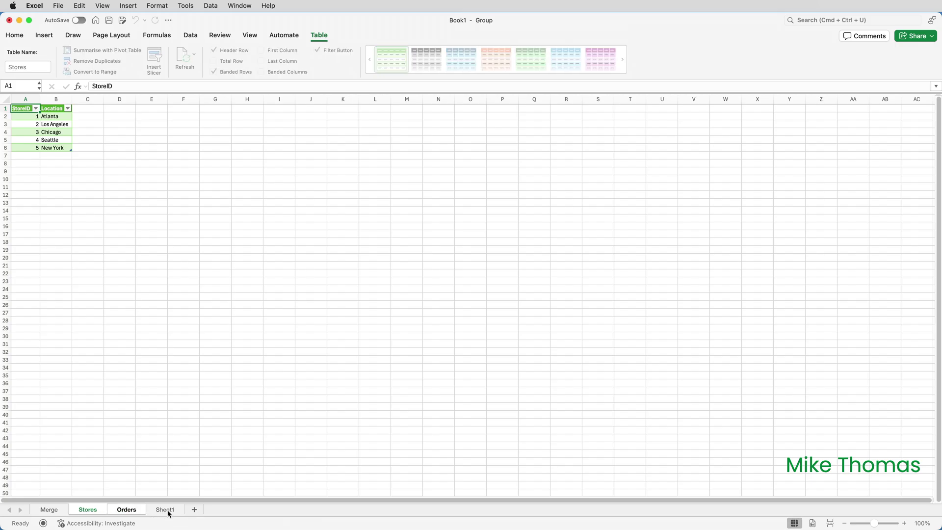
{"action": "left_click", "coordinate": [168, 512], "text": "shift"}
{"action": "right_click", "coordinate": [168, 512]}
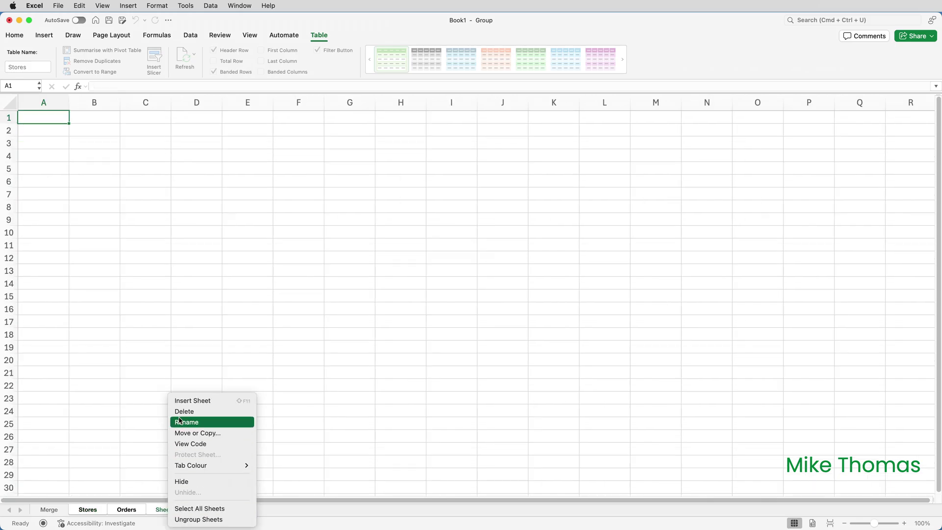
{"action": "left_click", "coordinate": [231, 411]}
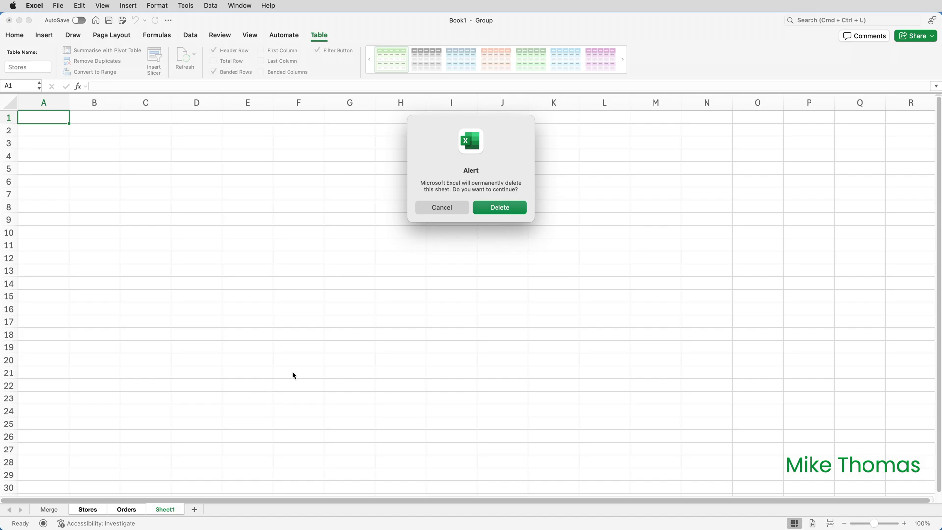
{"action": "left_click", "coordinate": [500, 210]}
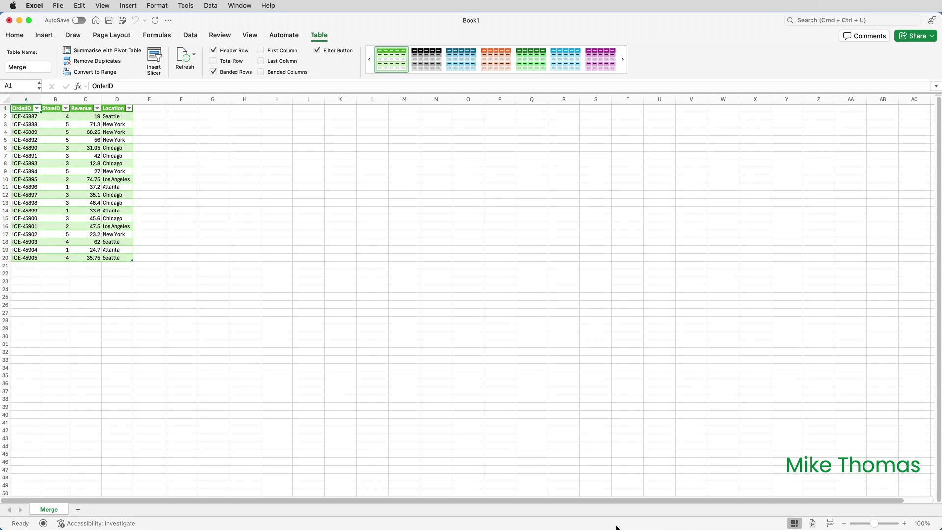
Insert a pivot table from the Merge table on the existing worksheet at cell F1.
{"action": "left_click", "coordinate": [904, 523]}
{"action": "left_click", "coordinate": [904, 523]}
{"action": "left_click", "coordinate": [905, 524]}
{"action": "left_click", "coordinate": [904, 524]}
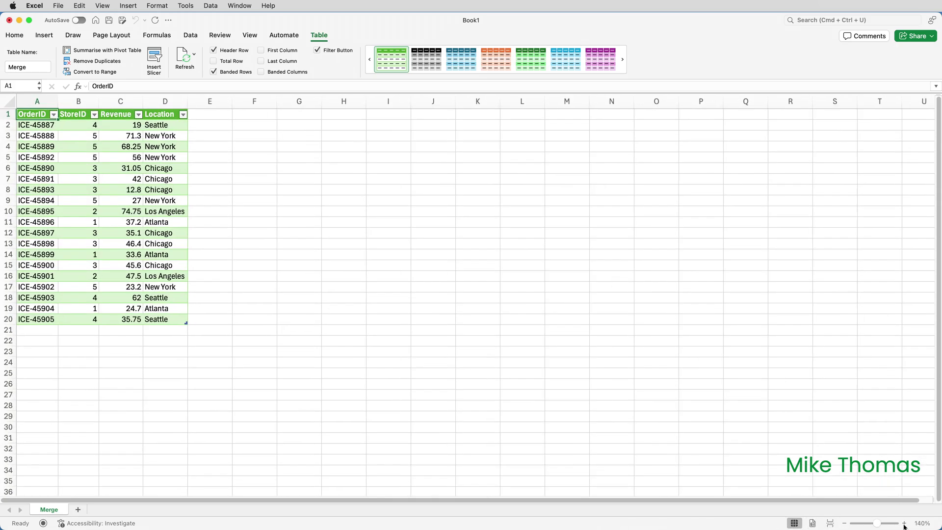
{"action": "left_click", "coordinate": [904, 524]}
{"action": "left_click", "coordinate": [904, 523]}
{"action": "left_click", "coordinate": [904, 523]}
{"action": "left_click", "coordinate": [905, 523]}
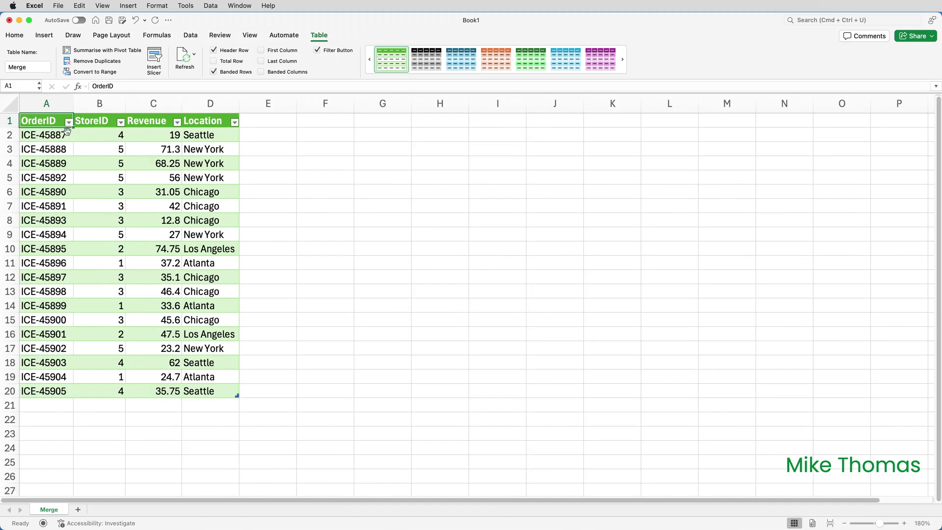
{"action": "left_click", "coordinate": [51, 38]}
{"action": "left_click", "coordinate": [13, 58]}
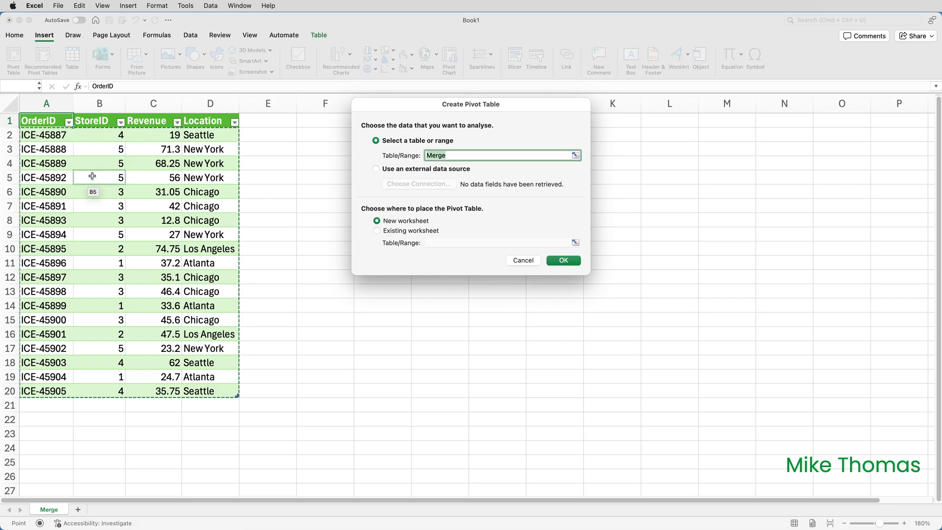
{"action": "left_click", "coordinate": [377, 231]}
{"action": "left_click", "coordinate": [326, 121]}
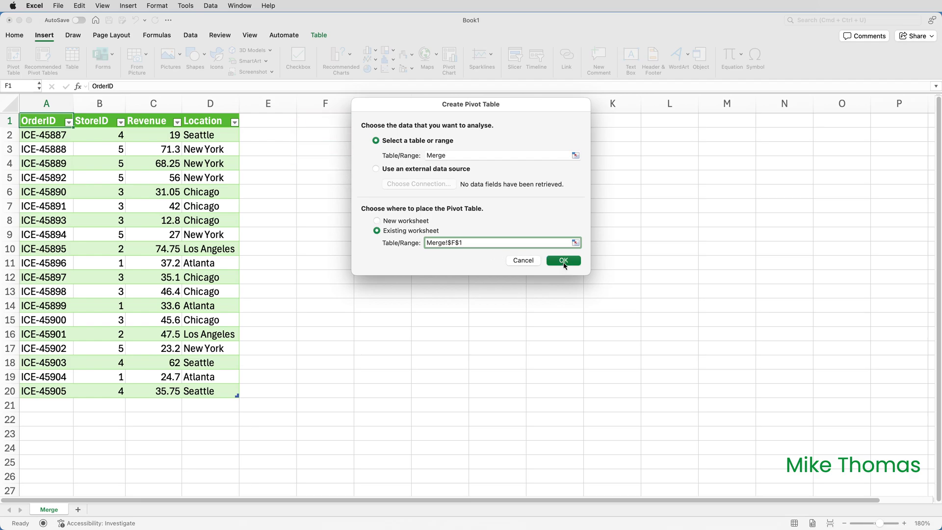
{"action": "left_click", "coordinate": [564, 260]}
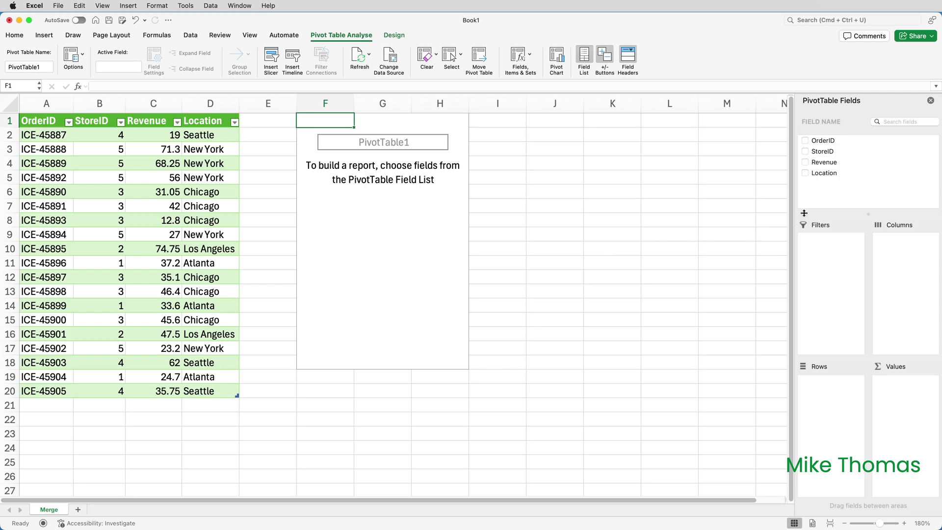
Put Location in Rows and Revenue in Values, giving a 793.2 Grand Total.
{"action": "left_click_drag", "start_coordinate": [825, 175], "coordinate": [837, 390]}
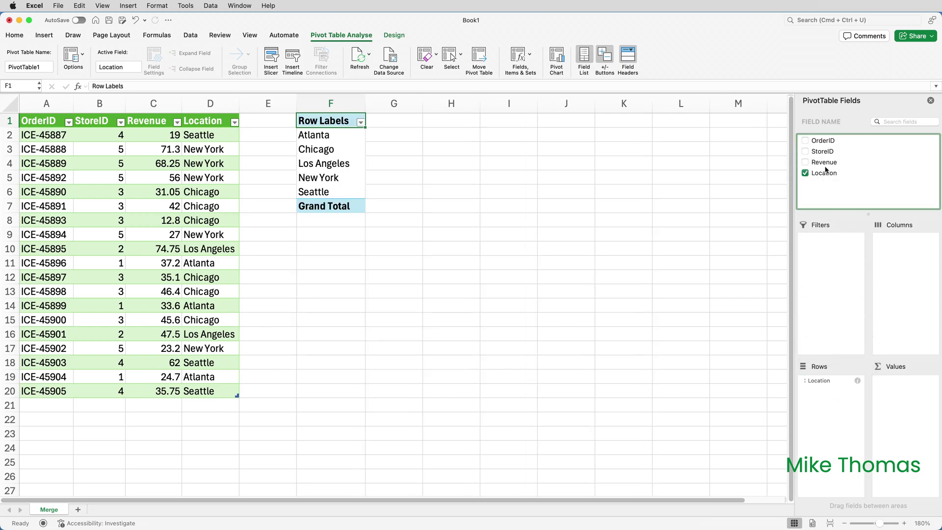
{"action": "left_click_drag", "start_coordinate": [825, 163], "coordinate": [911, 391]}
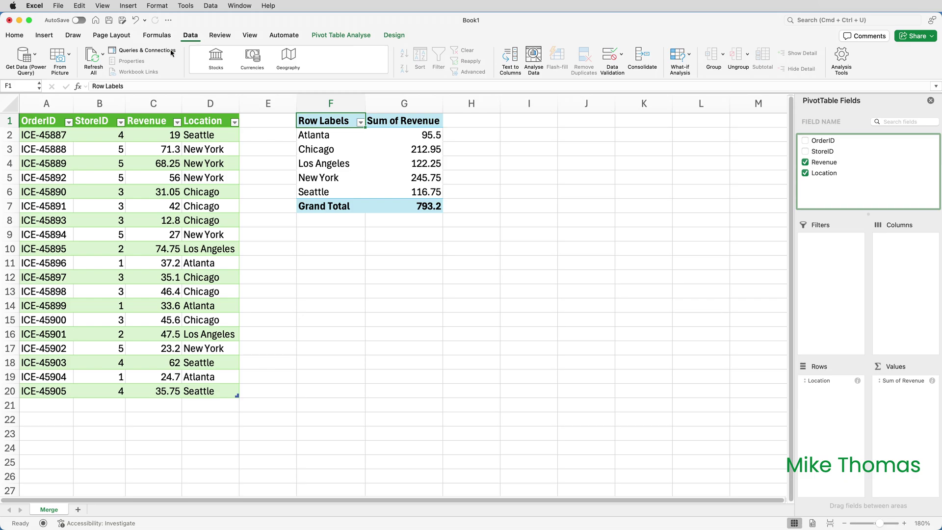
{"action": "left_click", "coordinate": [47, 120]}
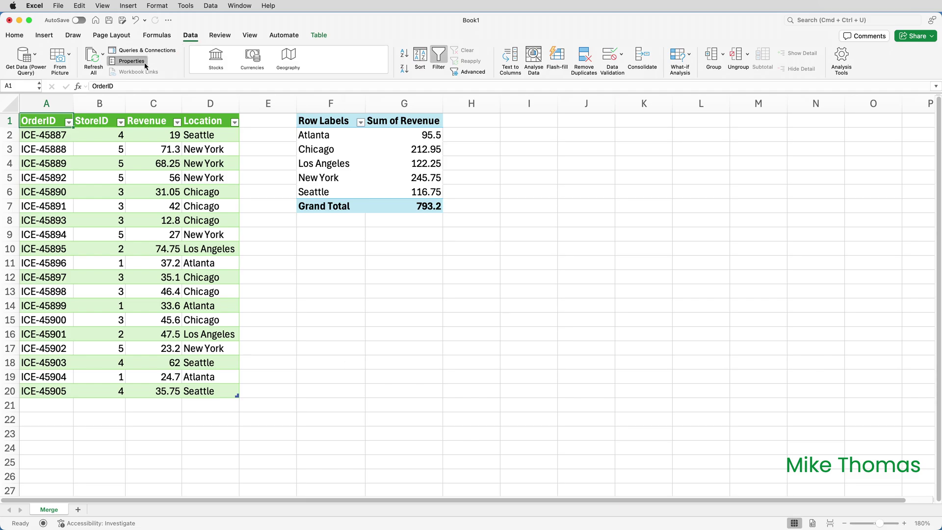
{"action": "left_click", "coordinate": [130, 61]}
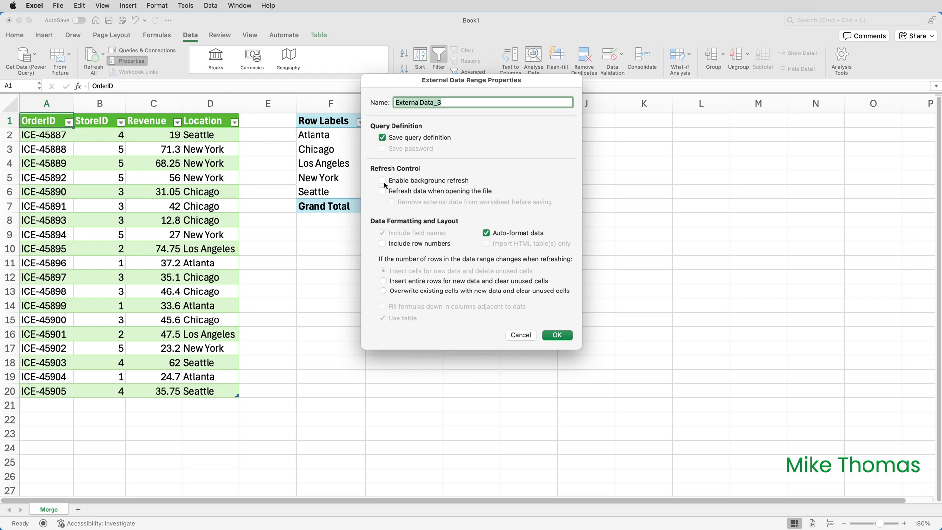
{"action": "left_click", "coordinate": [557, 336]}
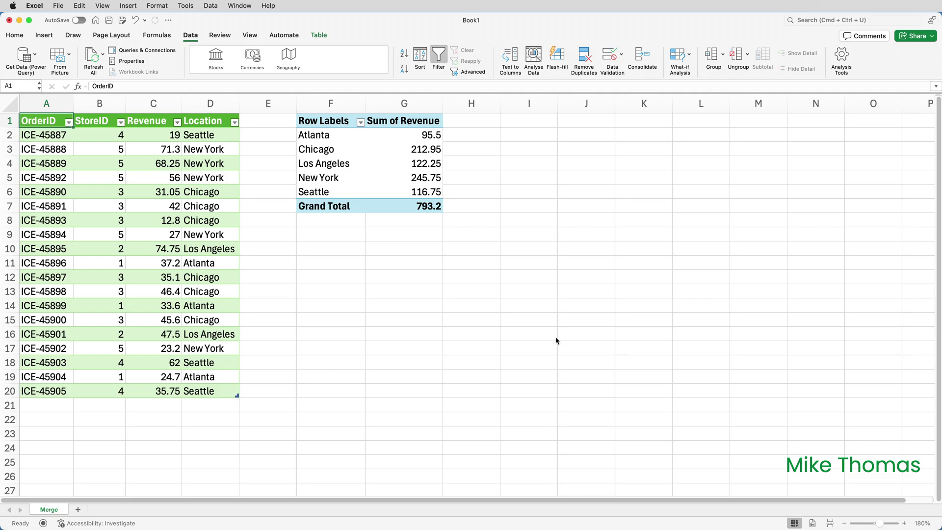